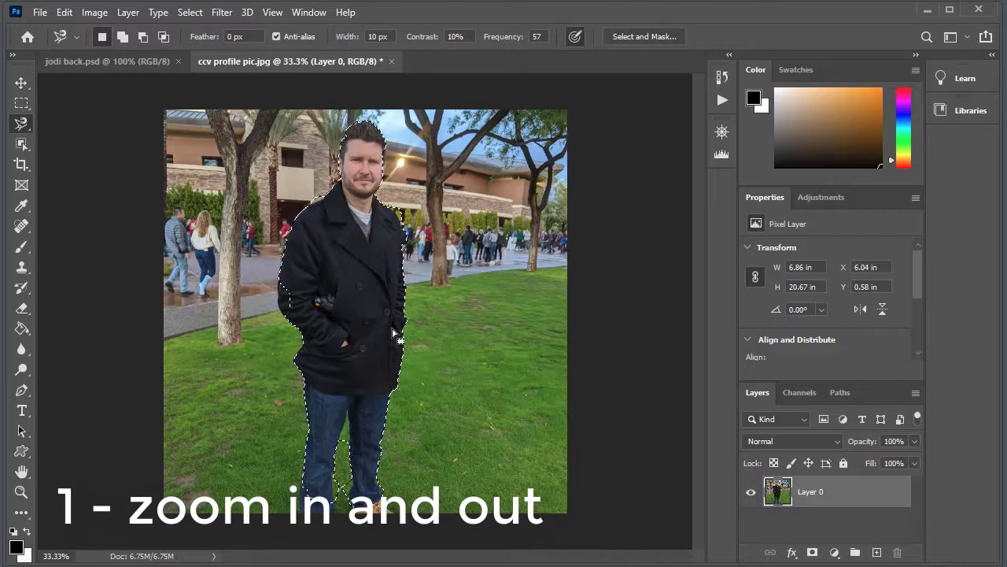
Deselect the man and zoom the photo in and out with Ctrl+plus and Ctrl+minus.
key("ctrl+d")
key("ctrl+minus")
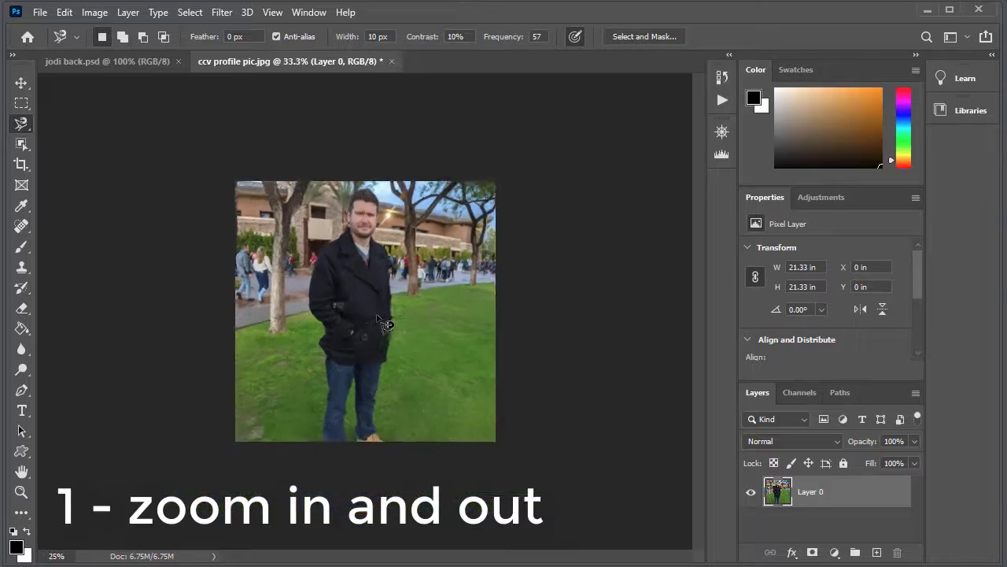
key("ctrl+plus")
key("ctrl+minus")
key("ctrl+plus")
key("ctrl+plus")
key("ctrl+minus")
key("ctrl+minus")
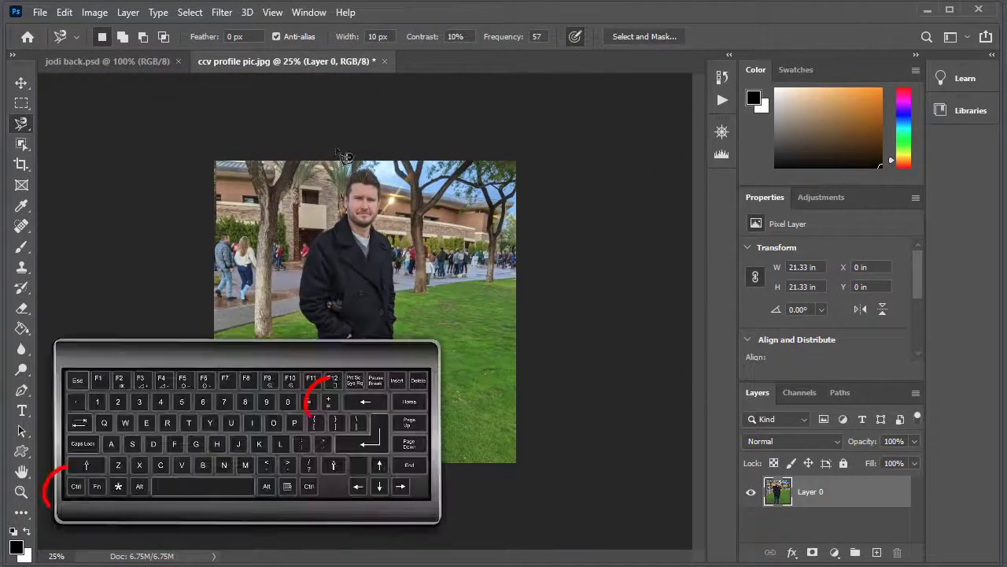
Look over the View zoom commands, zoom in and out again, then fit the photo on screen.
left_click(272, 12)
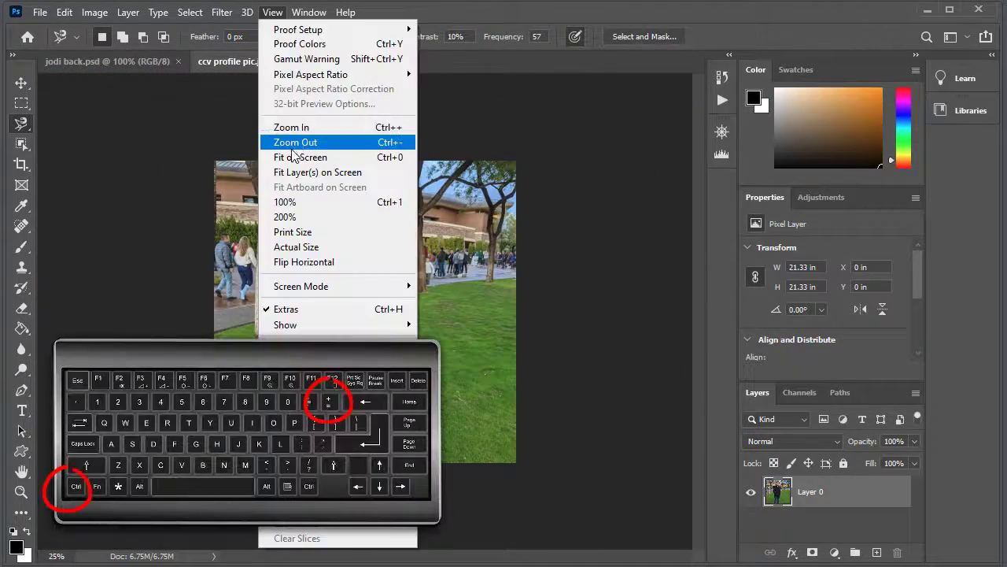
left_click(538, 152)
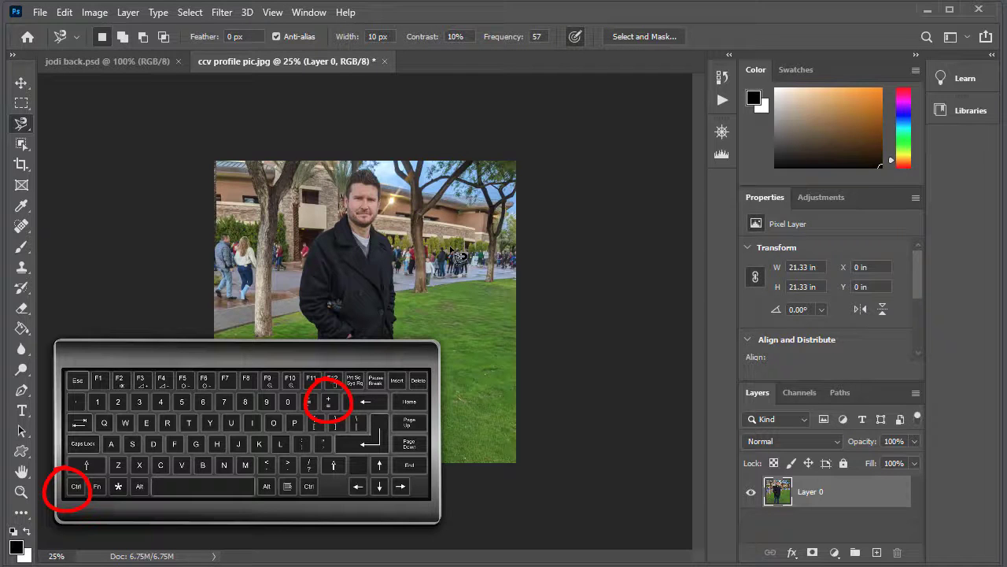
key("ctrl+plus")
key("ctrl+plus")
key("ctrl+minus")
key("ctrl+minus")
key("ctrl+plus")
key("ctrl+plus")
key("ctrl+plus")
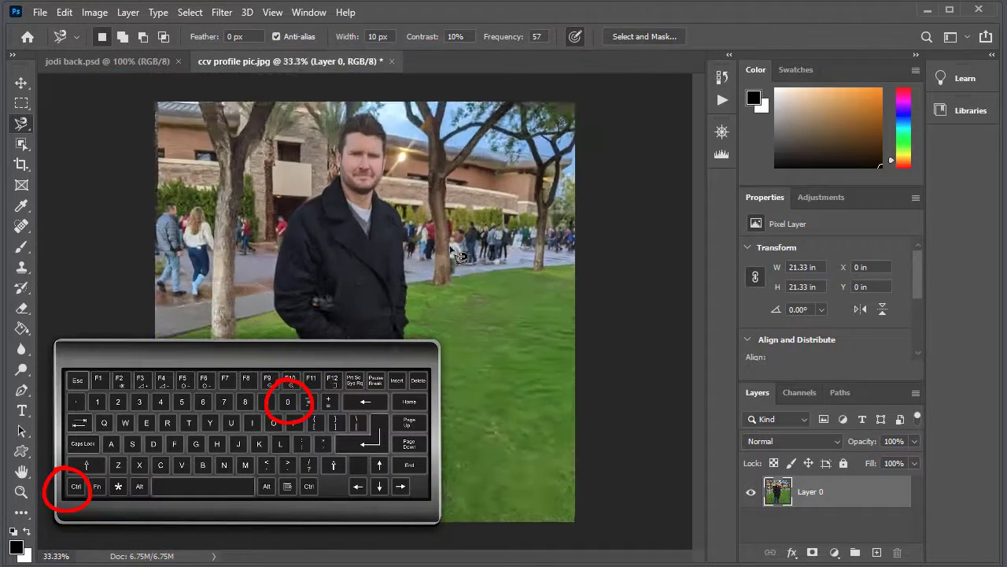
key("ctrl+0")
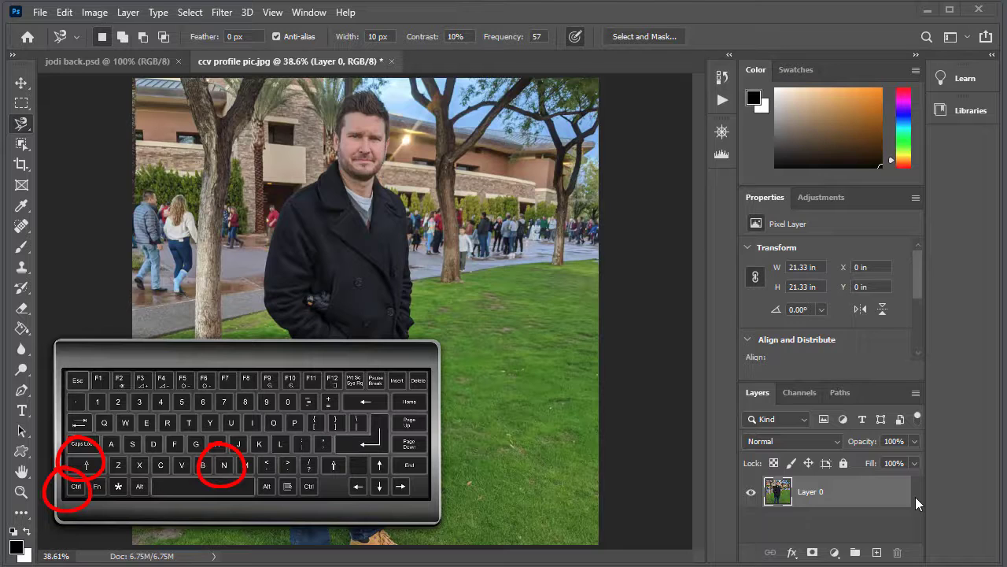
Create a new layer named 'NEW LAYER' using Ctrl+Shift+N.
key("ctrl+shift+n")
type("NEW LAY")
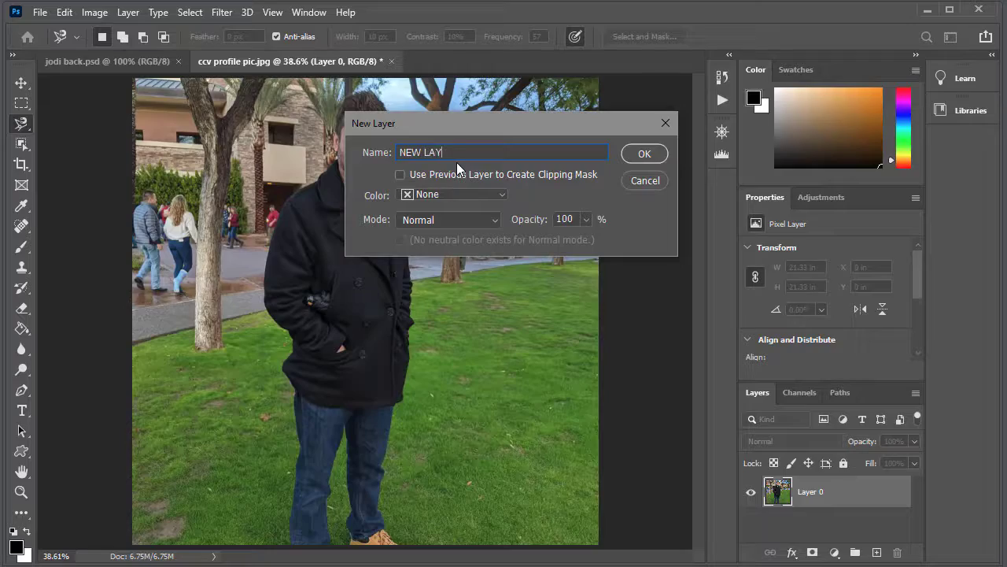
type("ER")
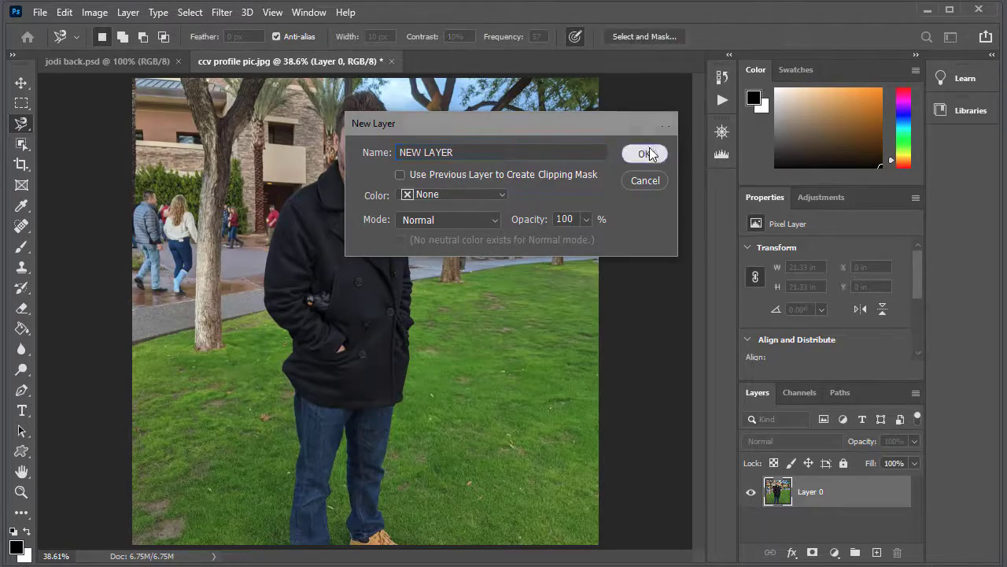
left_click(650, 151)
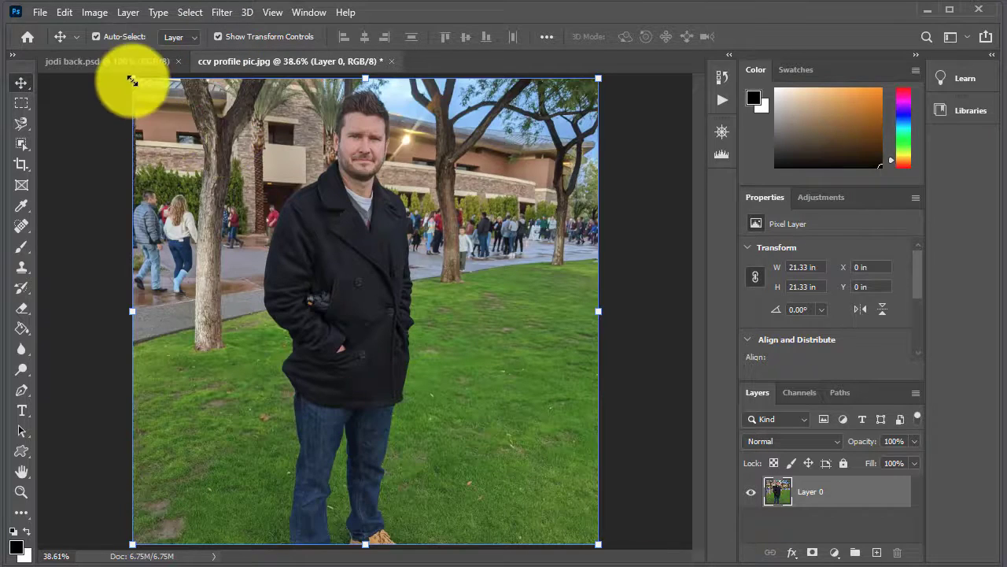
Try scaling Layer 0 from its corner and side handles, undoing back to about 100% size.
left_click_drag(133, 80, 86, 127)
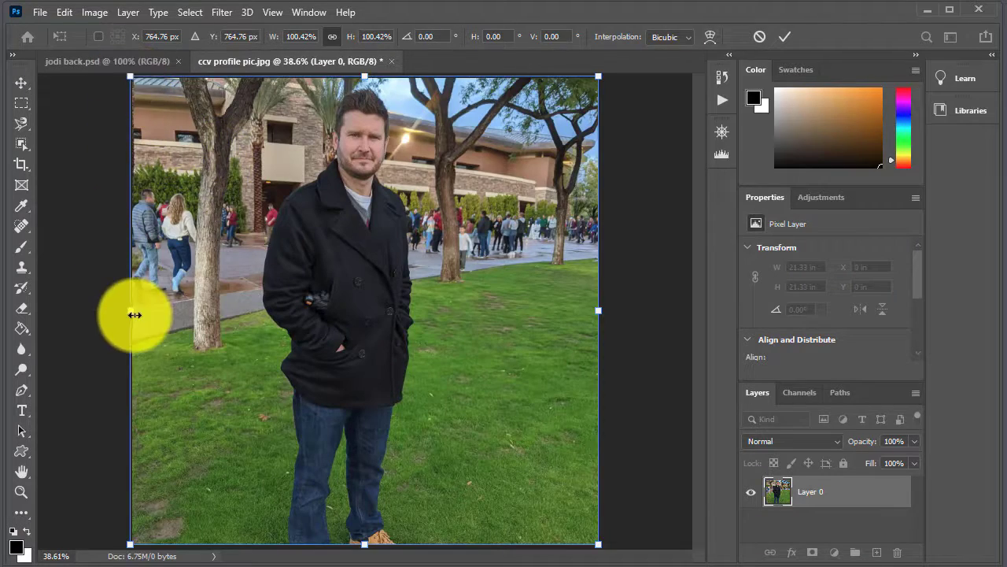
mouse_move(135, 315)
left_mouse_down()
mouse_move(299, 299)
mouse_move(123, 326)
mouse_move(135, 324)
left_mouse_up()
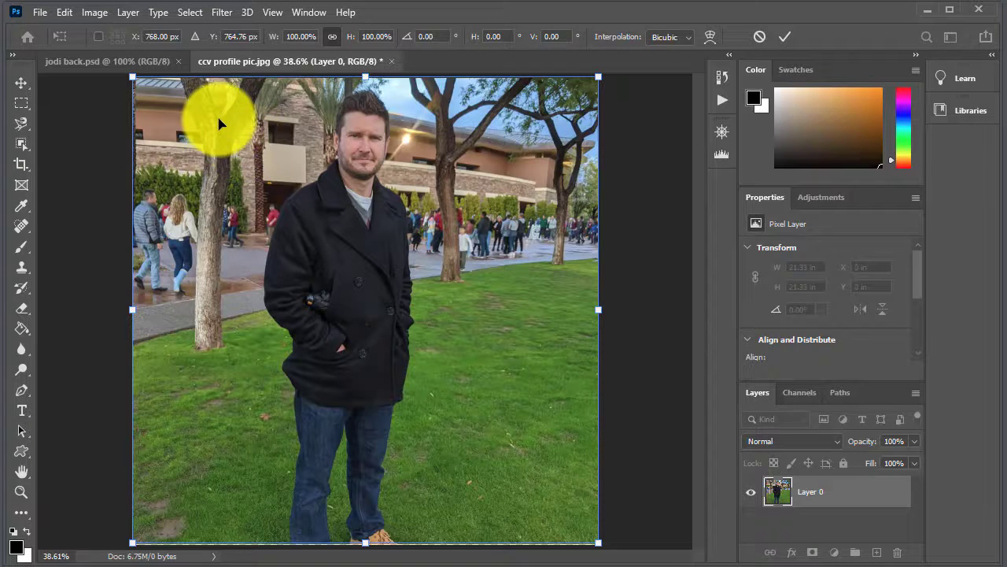
left_click_drag(135, 78, 152, 175)
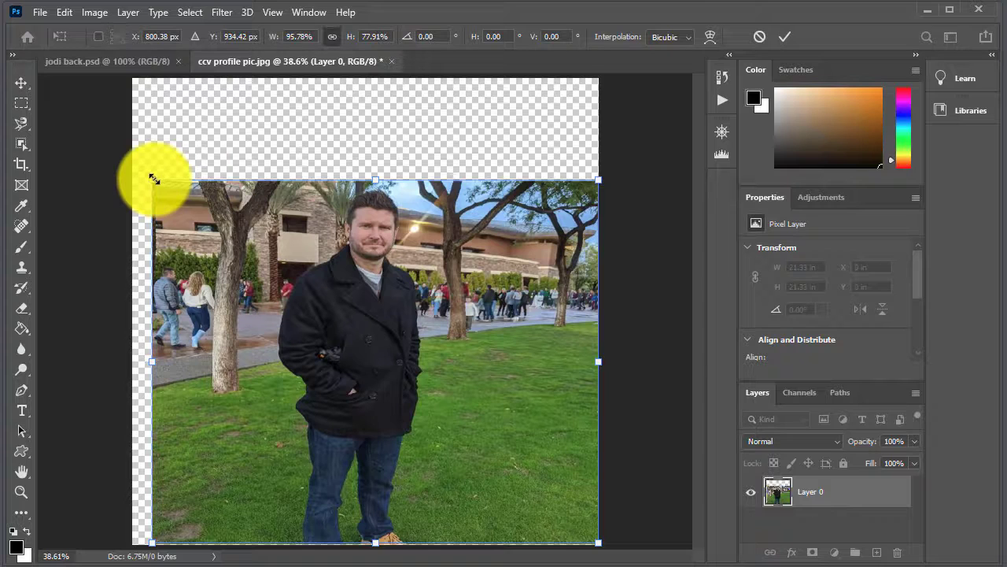
key("ctrl+z")
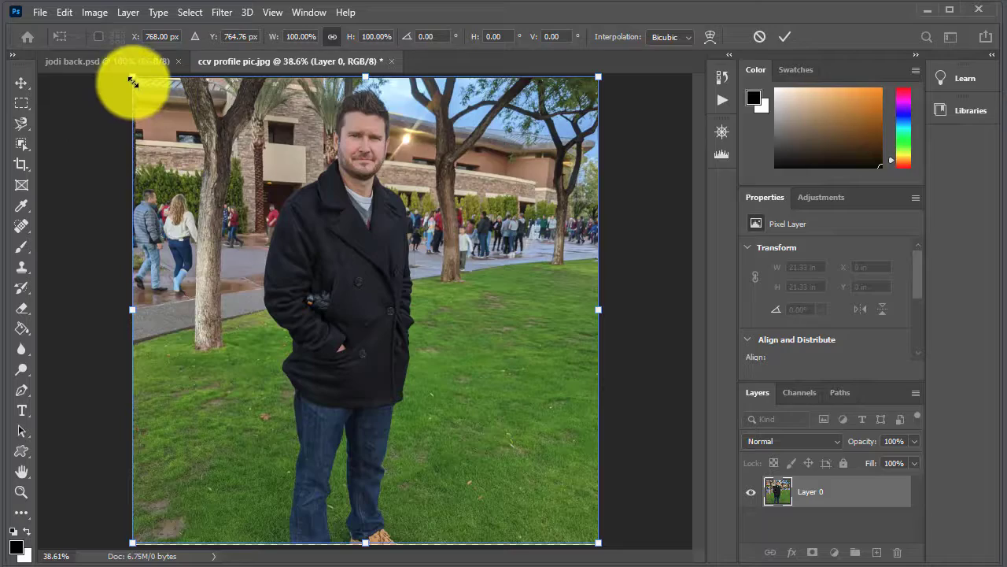
mouse_move(132, 82)
left_mouse_down()
mouse_move(218, 86)
mouse_move(277, 102)
mouse_move(207, 106)
mouse_move(225, 202)
mouse_move(164, 180)
mouse_move(130, 84)
left_mouse_up()
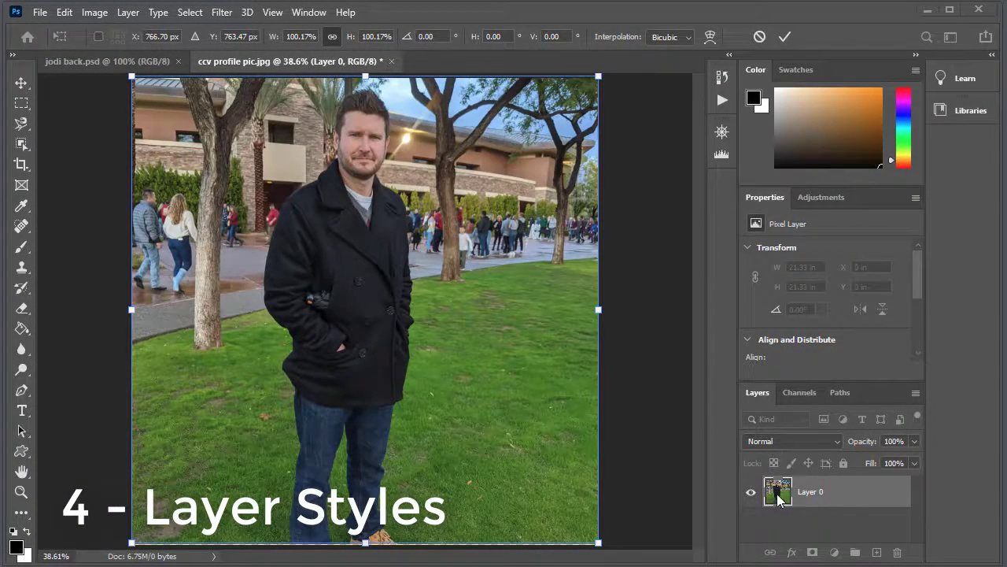
Open Layer 0's Layer Style dialog, move it aside, and cancel without adding styles.
left_click(840, 497)
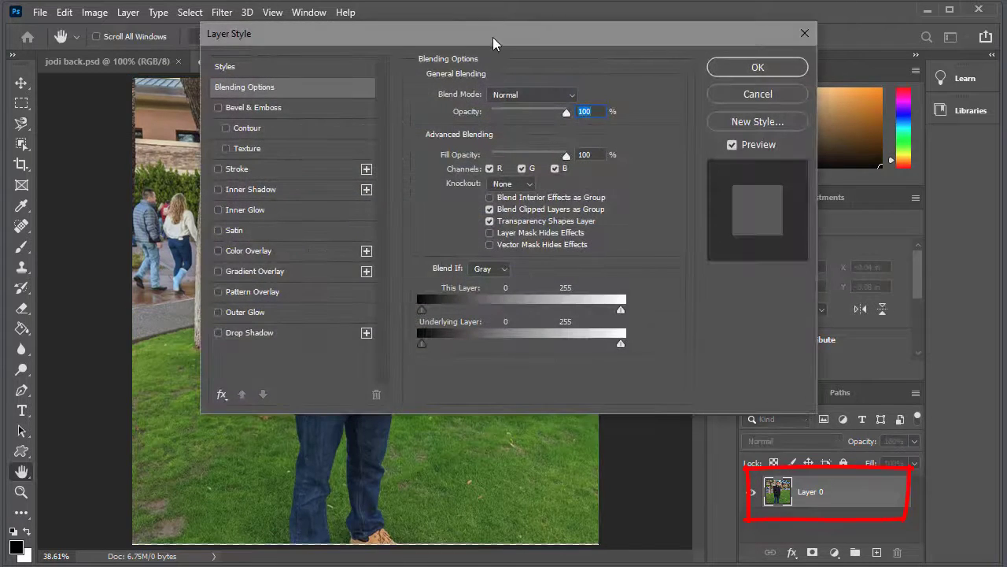
left_click_drag(492, 43, 432, 125)
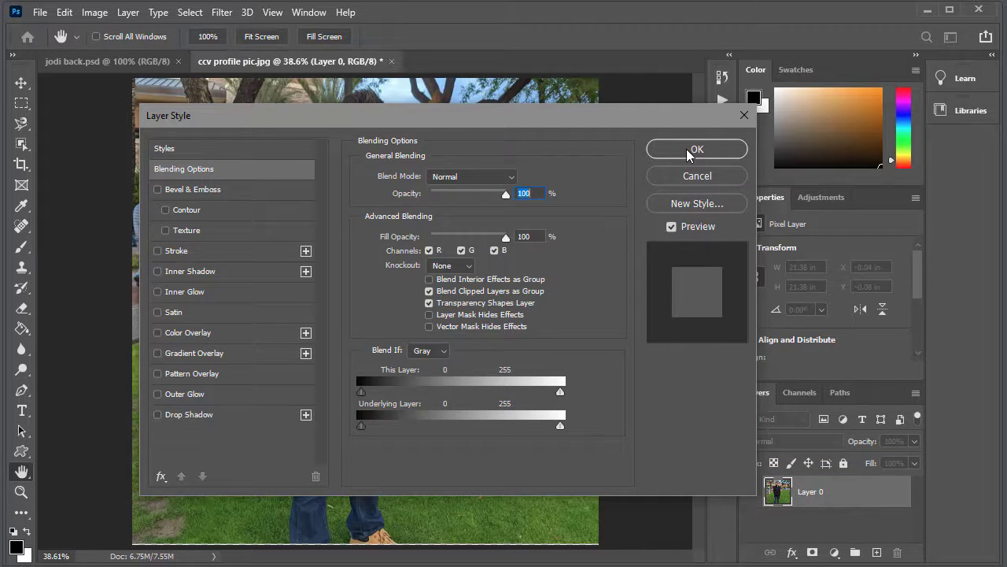
left_click(697, 177)
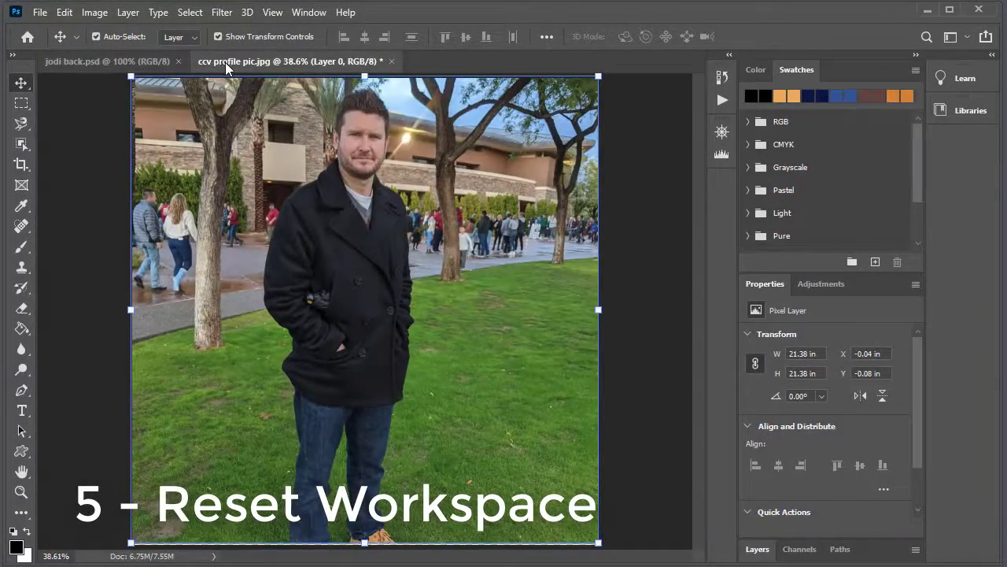
Float and re-dock the photo window, expand the side panels, and regroup the Adjustments panel.
left_click_drag(222, 60, 240, 165)
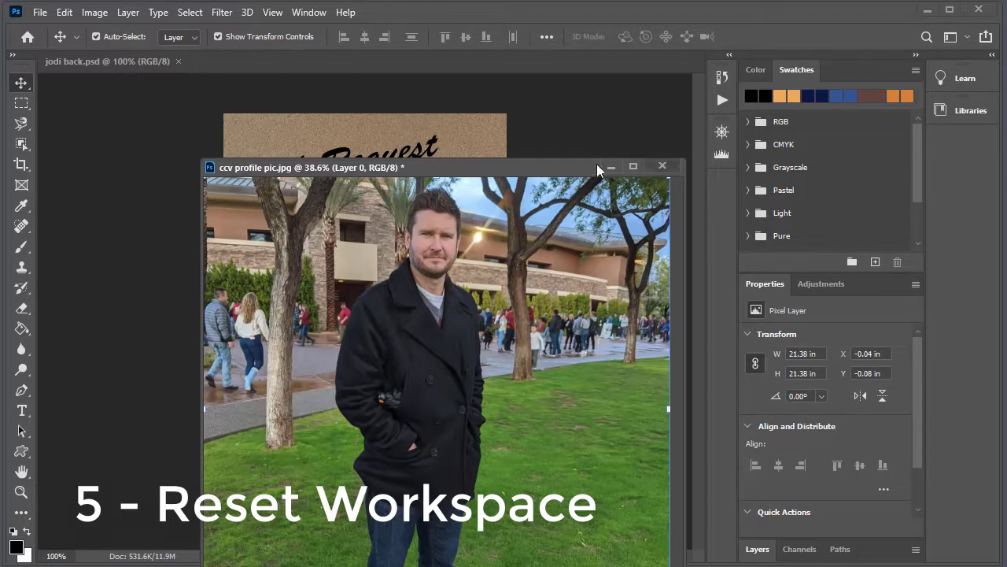
left_click_drag(288, 167, 232, 61)
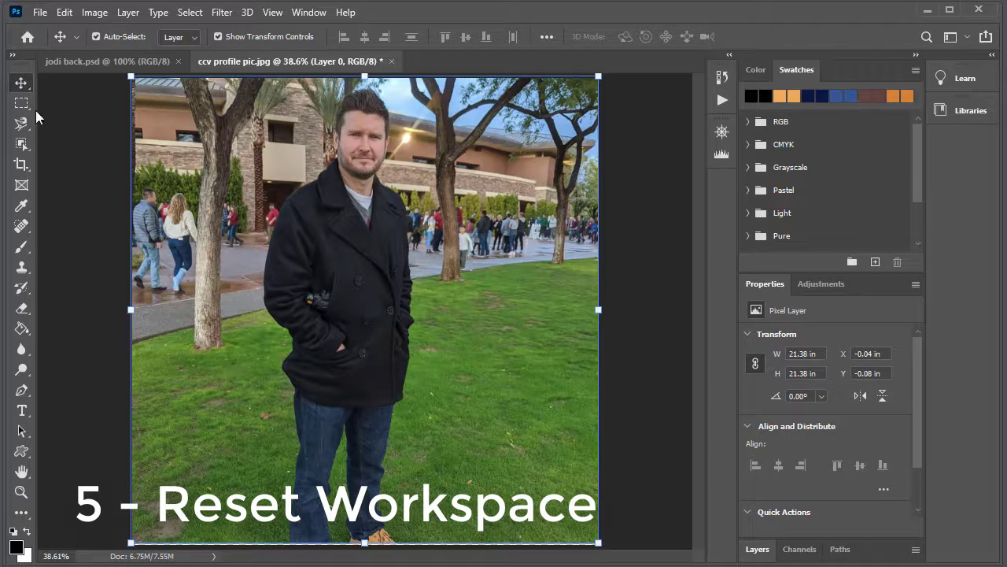
left_click(728, 57)
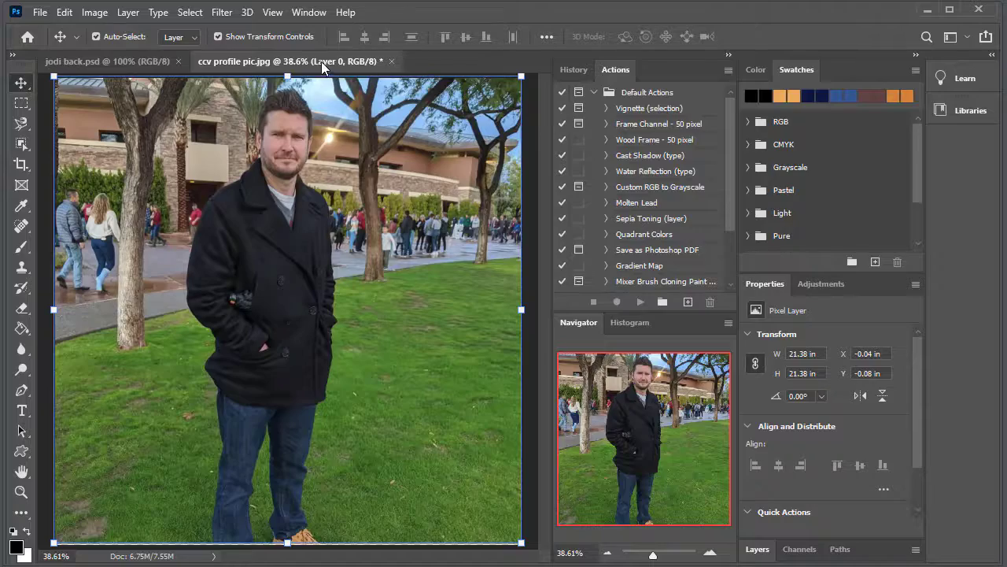
left_click_drag(321, 58, 241, 60)
left_click_drag(757, 69, 561, 74)
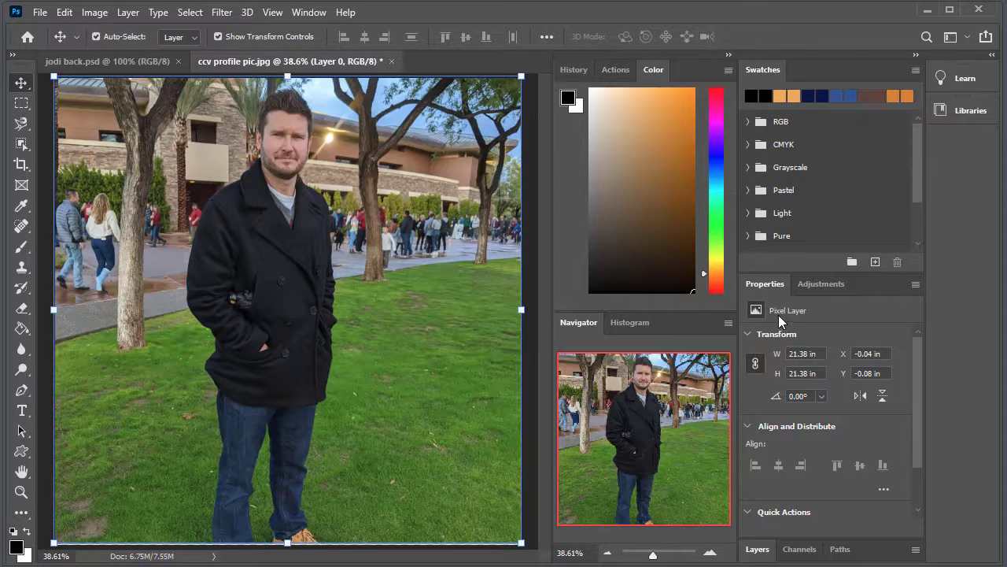
left_click_drag(817, 286, 618, 323)
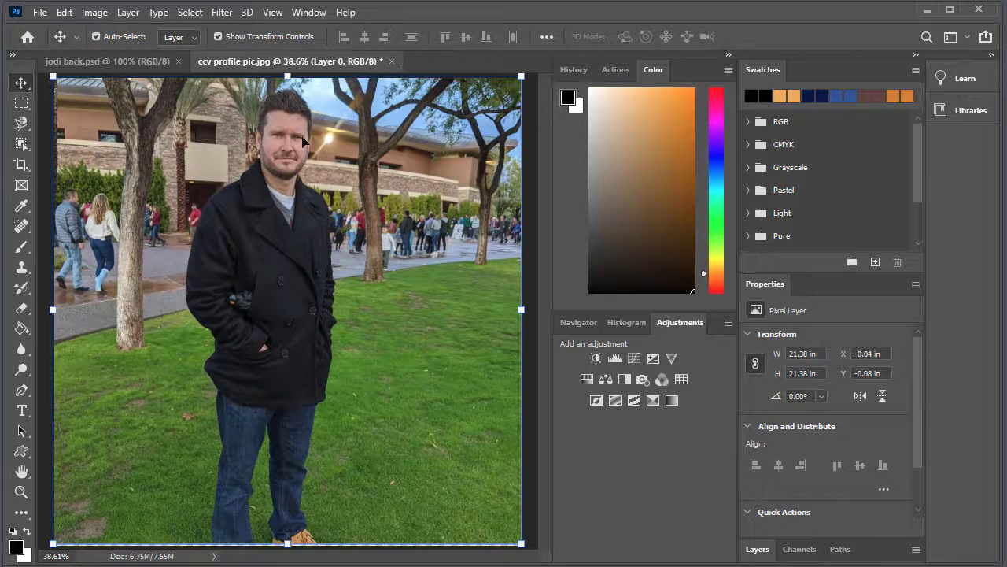
Reset the panel layout to Essentials via Window > Workspace.
left_click(305, 12)
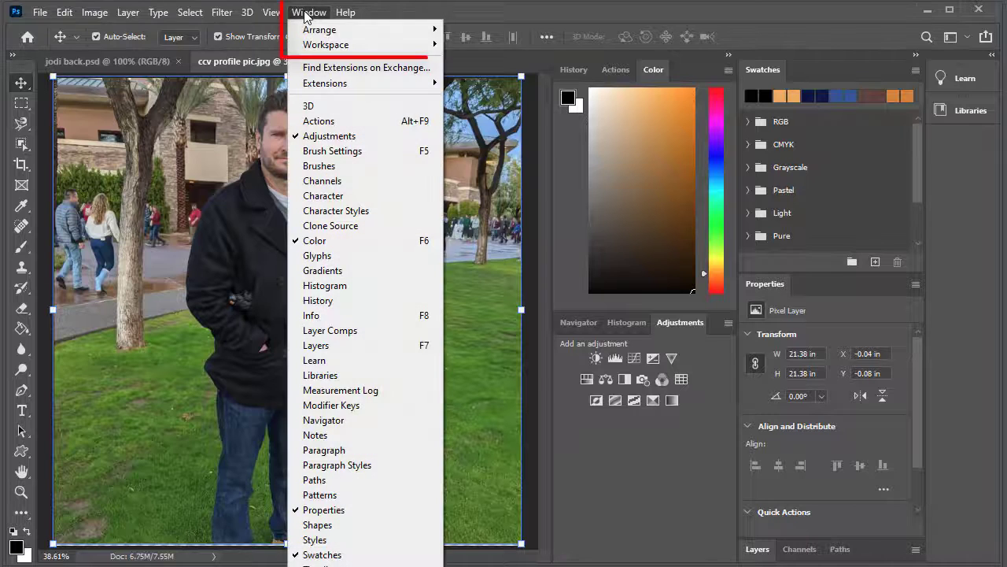
mouse_move(314, 47)
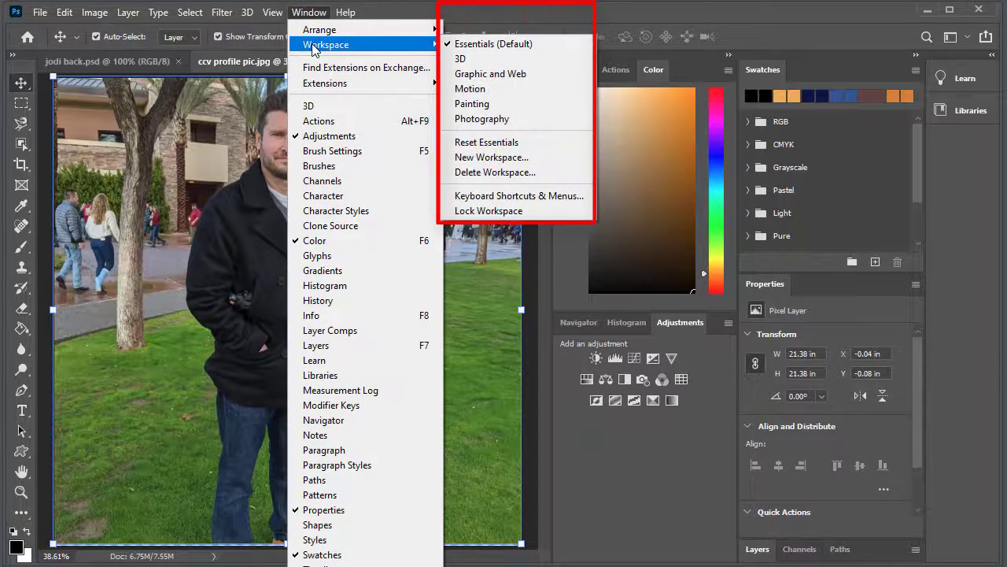
left_click(477, 144)
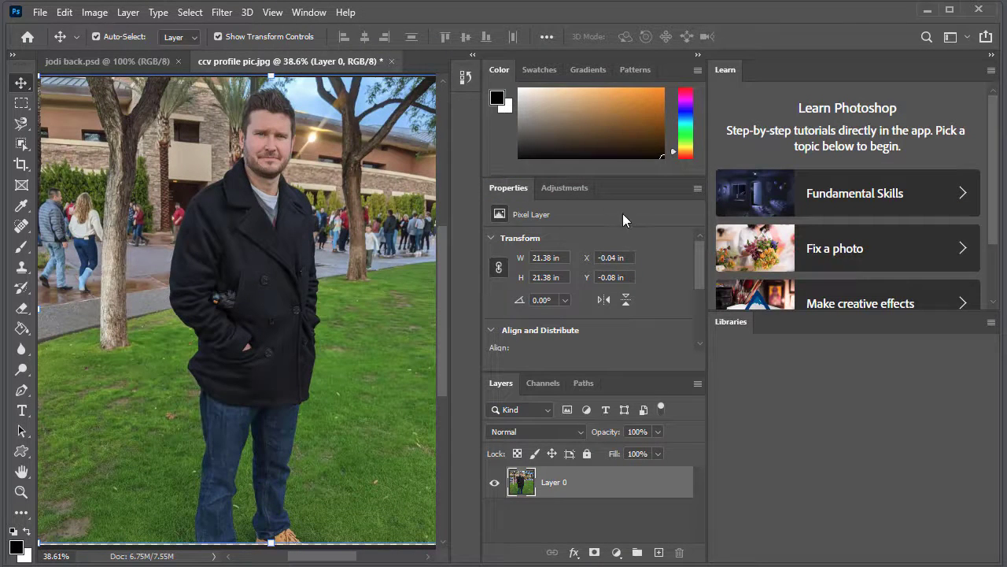
left_click(309, 12)
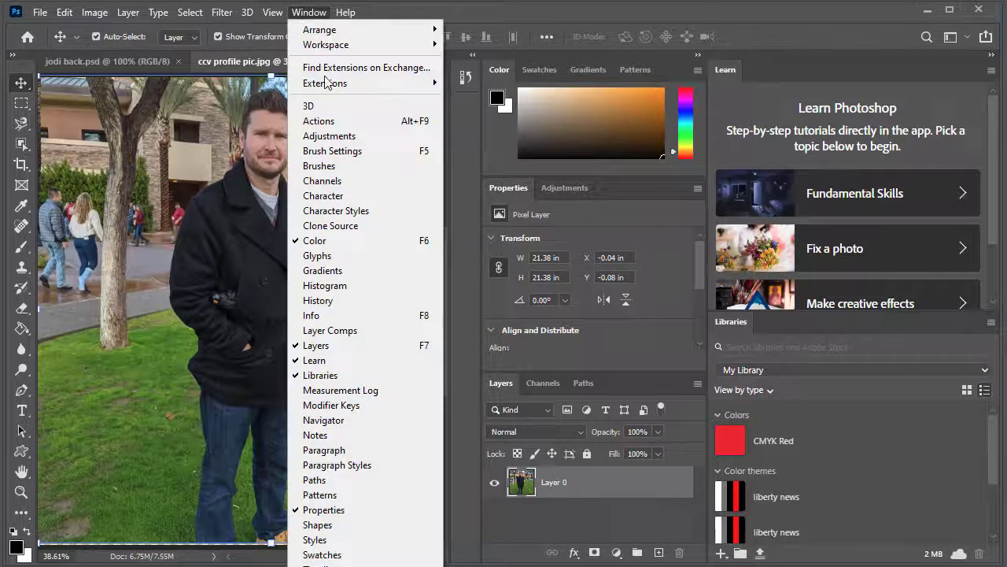
mouse_move(320, 51)
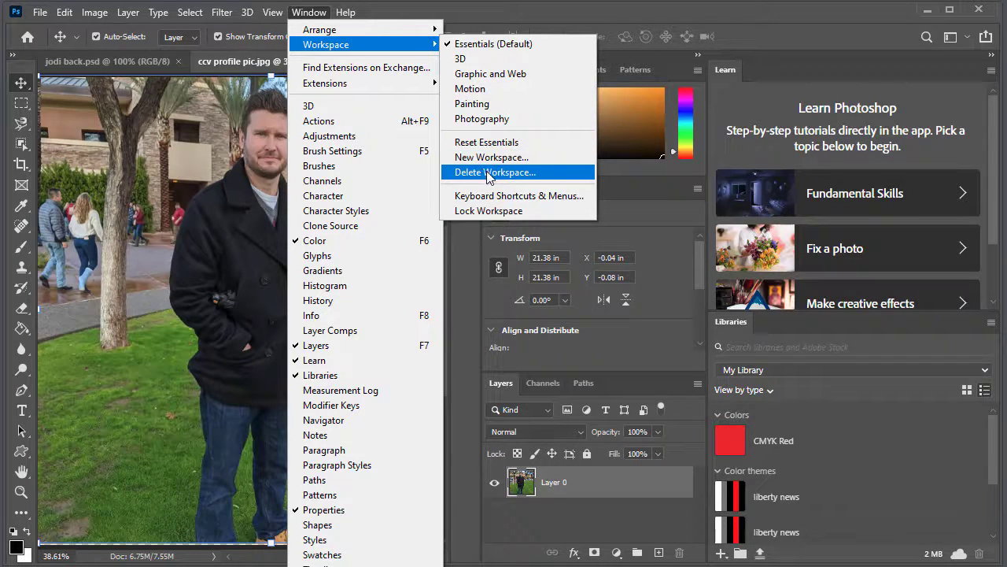
left_click(243, 104)
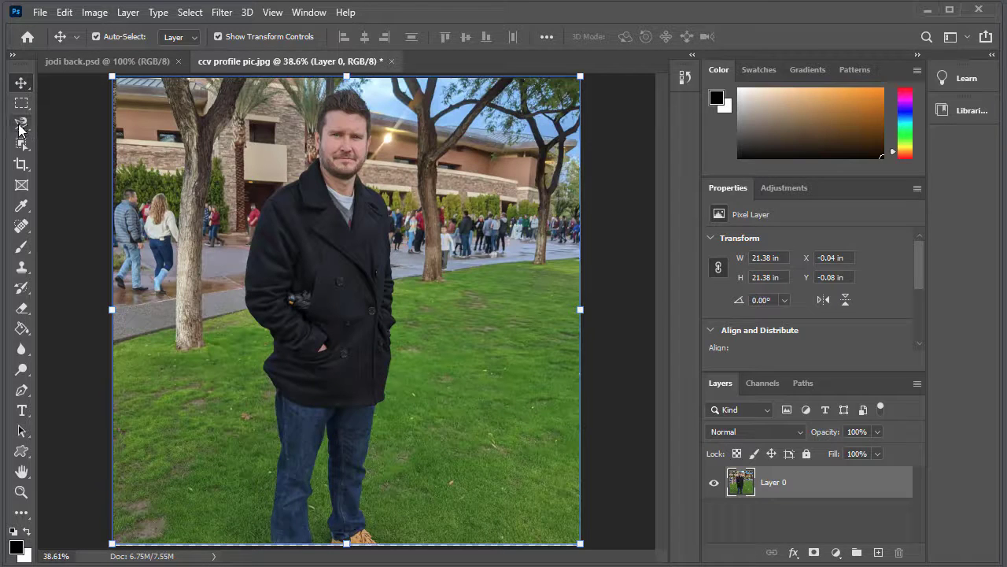
Select the man with the Magnetic Lasso Tool, then clear the selection with Ctrl+D.
left_click(23, 125)
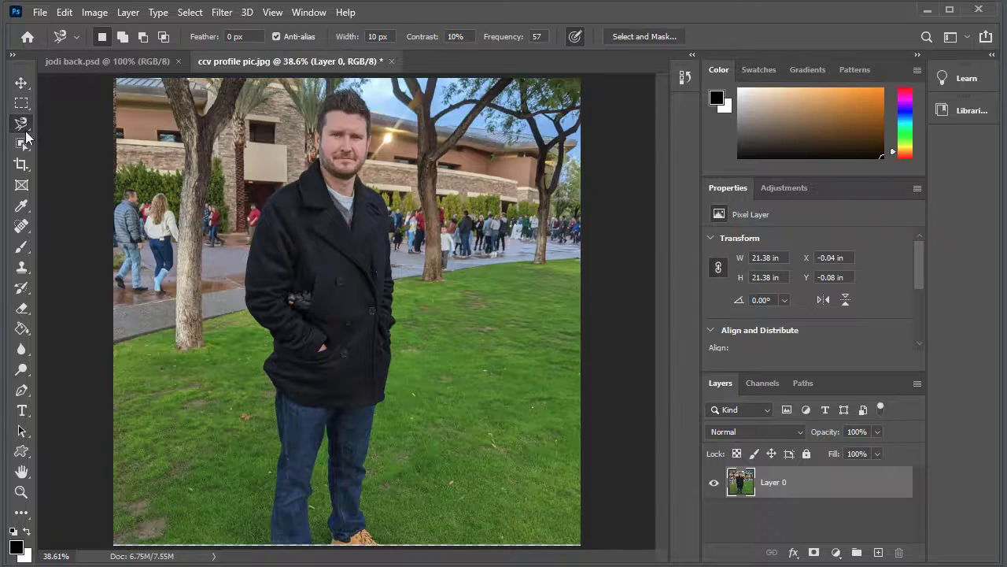
left_click(309, 161)
mouse_move(412, 419)
left_mouse_down()
mouse_move(402, 189)
mouse_move(386, 97)
mouse_move(361, 85)
mouse_move(330, 102)
mouse_move(317, 172)
left_mouse_up()
left_click(317, 172)
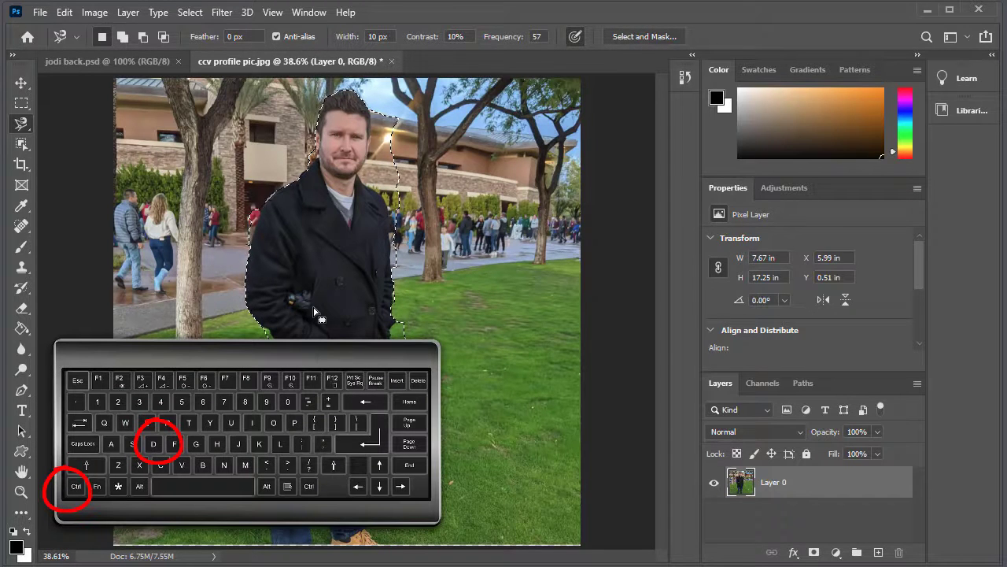
key("ctrl+d")
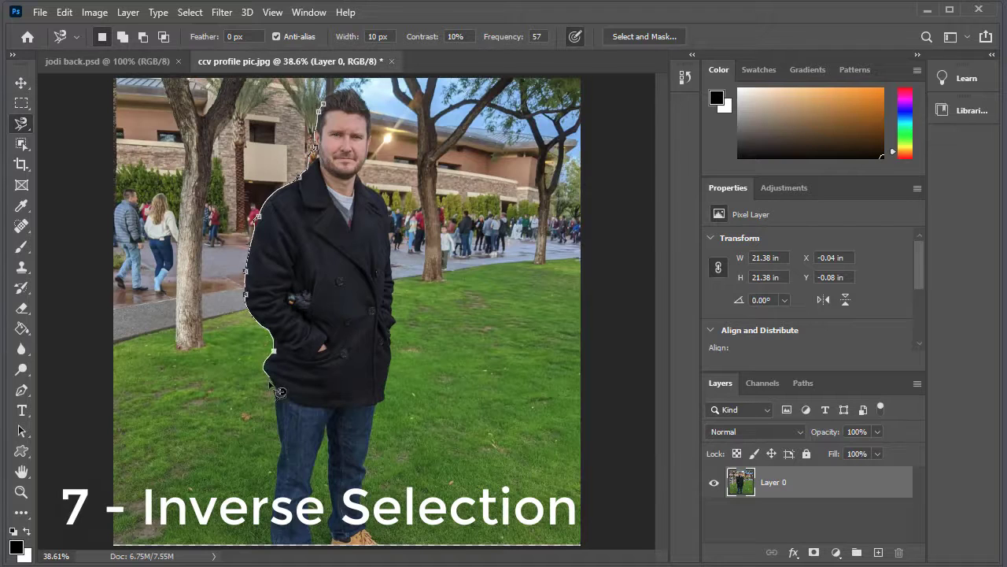
Lasso the man, invert to the background, delete it, then undo the deletion.
mouse_move(293, 448)
left_mouse_down()
mouse_move(284, 545)
mouse_move(323, 549)
mouse_move(329, 423)
mouse_move(349, 458)
mouse_move(340, 534)
mouse_move(351, 548)
mouse_move(379, 547)
mouse_move(373, 400)
mouse_move(391, 338)
left_mouse_up()
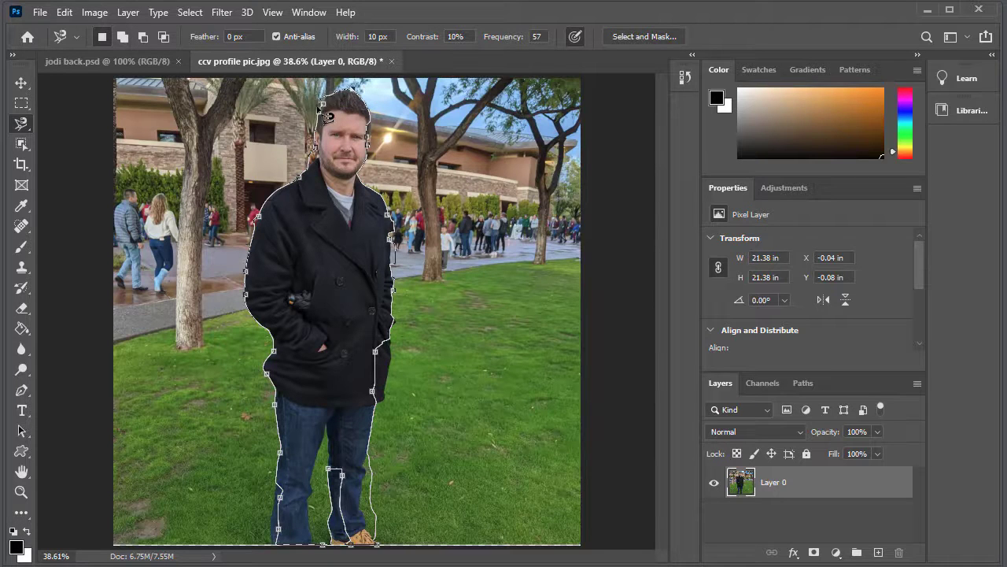
left_click(334, 115)
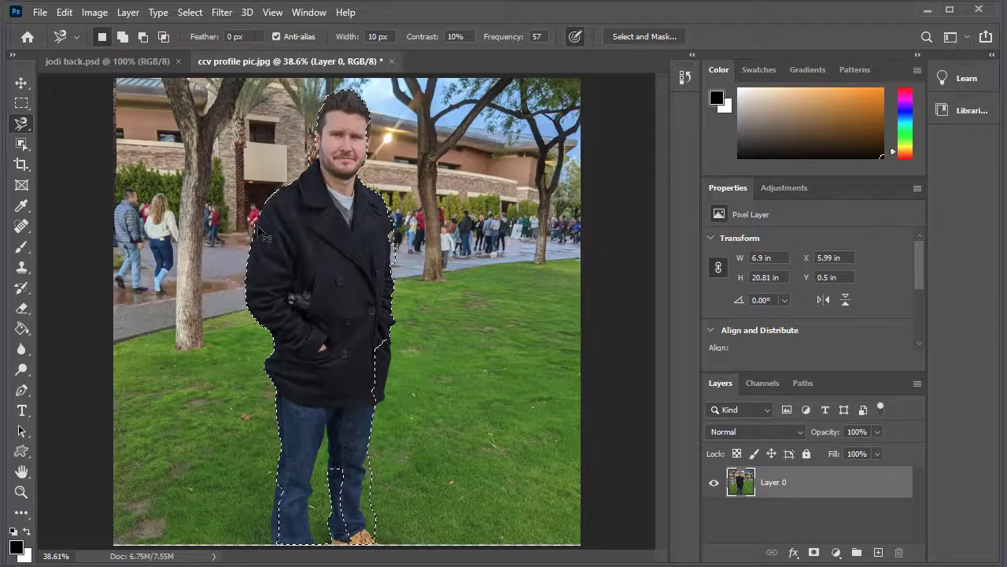
key("ctrl+shift+i")
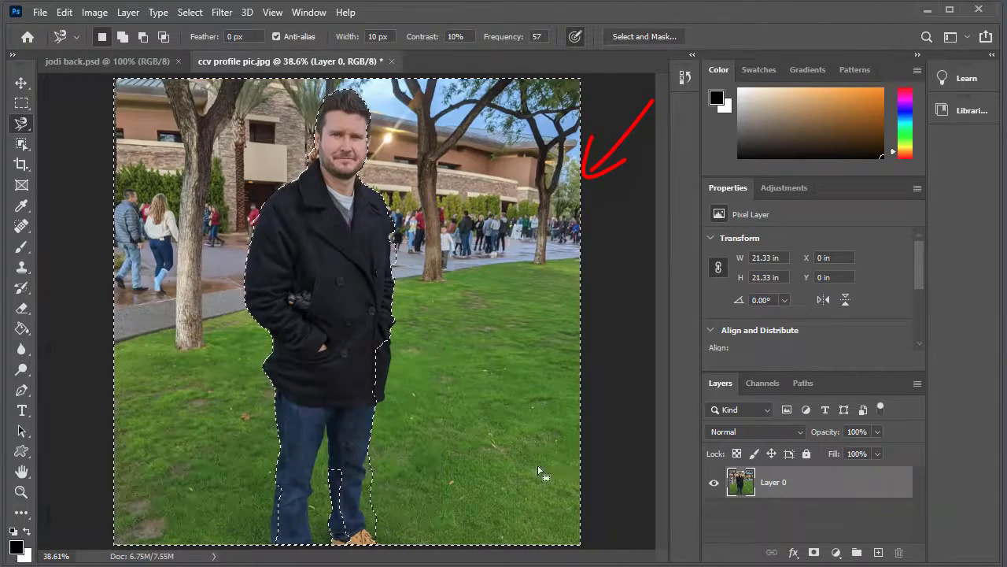
key("Delete")
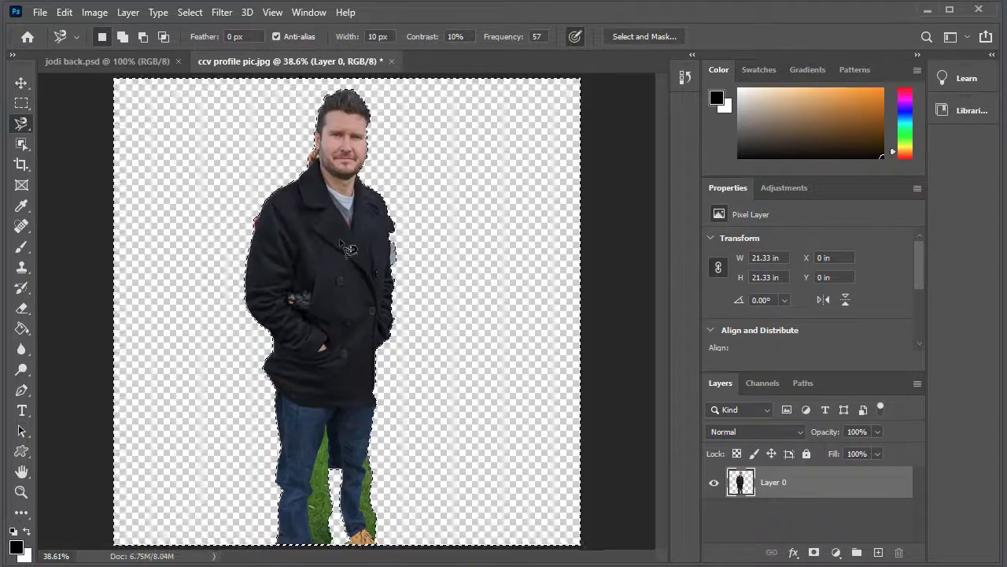
key("ctrl+z")
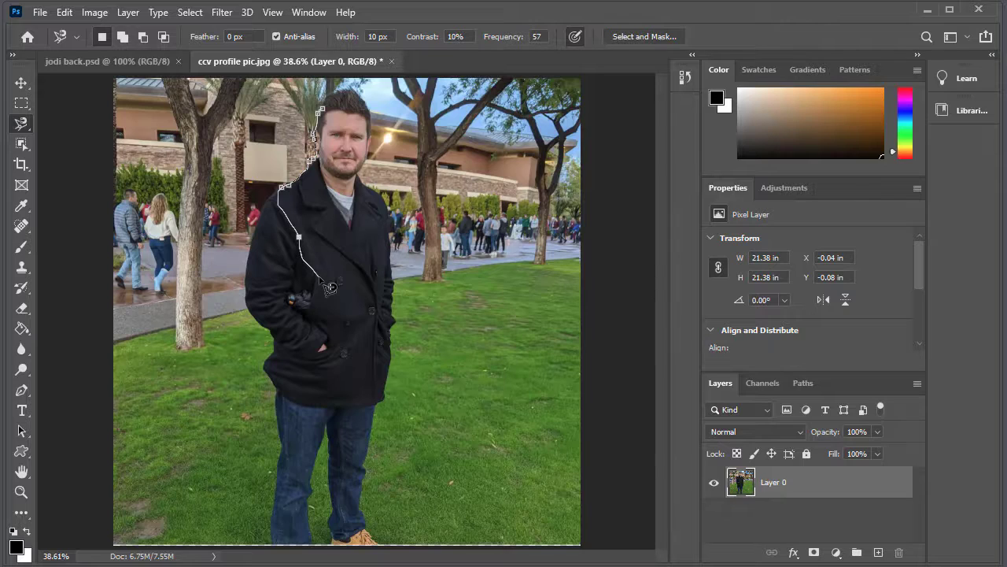
Remove the misplaced last anchor point from the lasso outline with Backspace.
key("BackSpace")
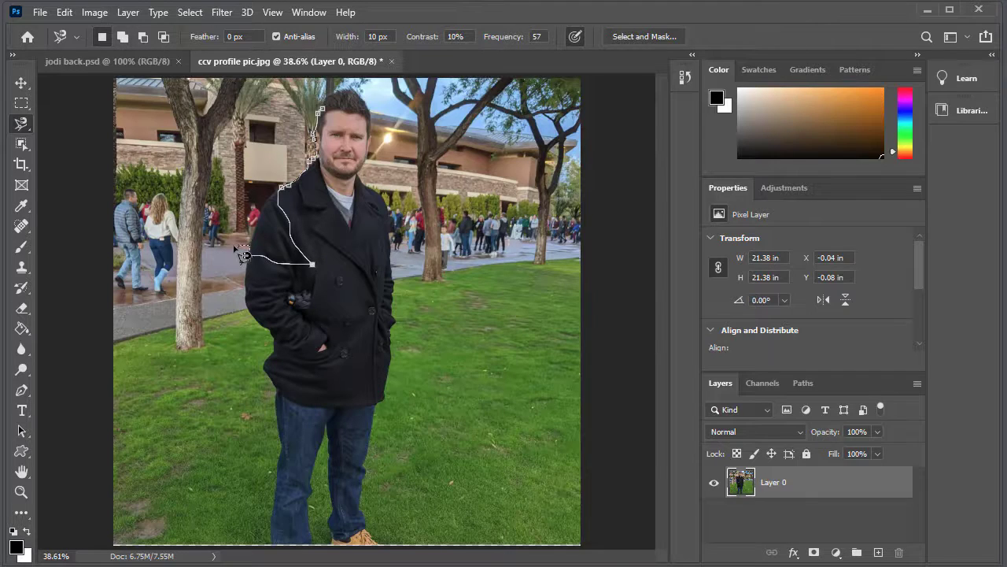